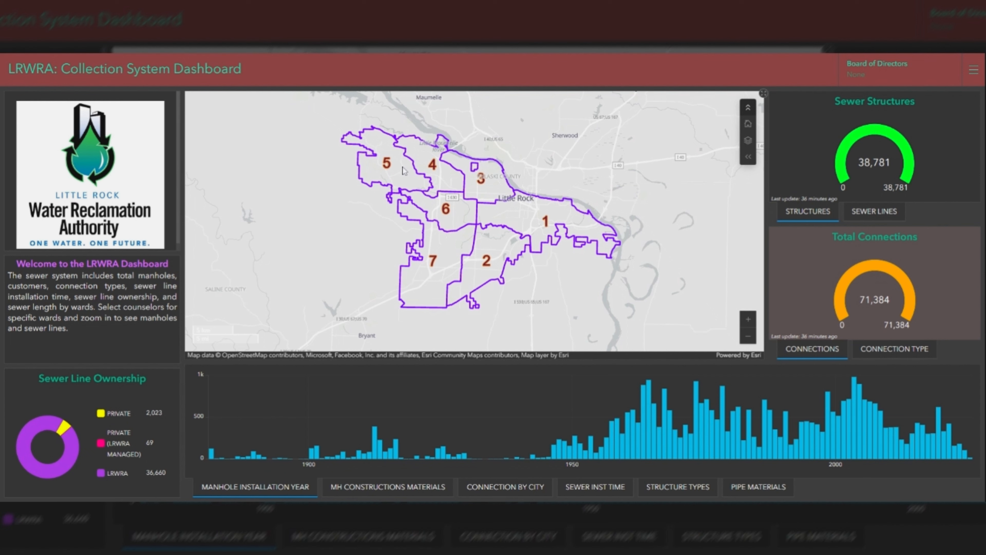
- Zoom the map in on the Hillsborough area until individual manholes and sewer lines are displayed
scroll(406, 175, up, 2)
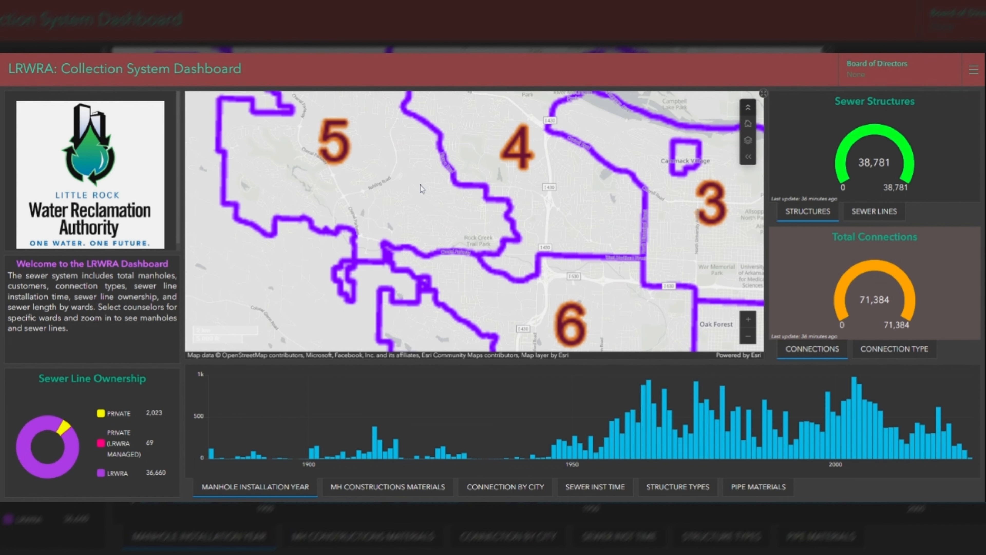
scroll(456, 188, up, 2)
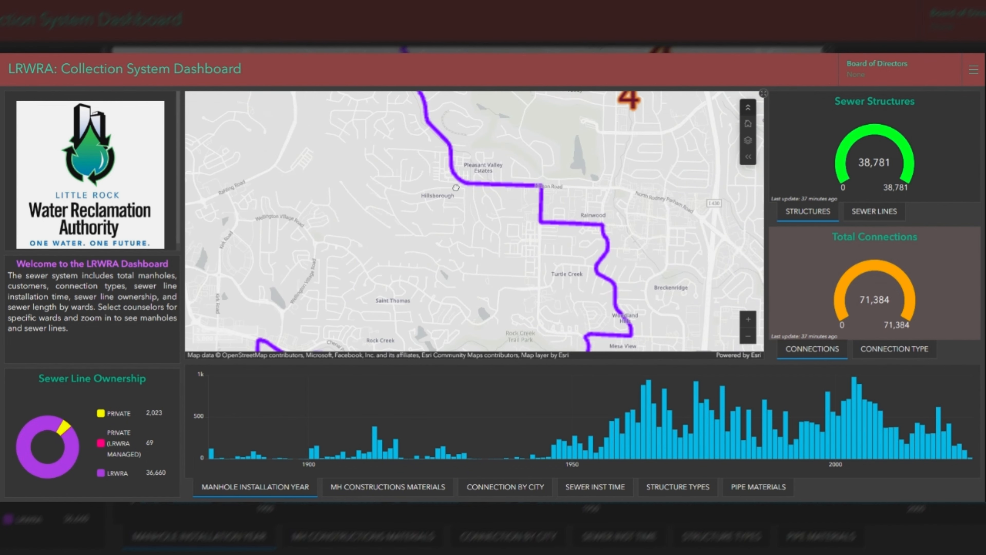
scroll(456, 188, up, 2)
scroll(533, 230, up, 1)
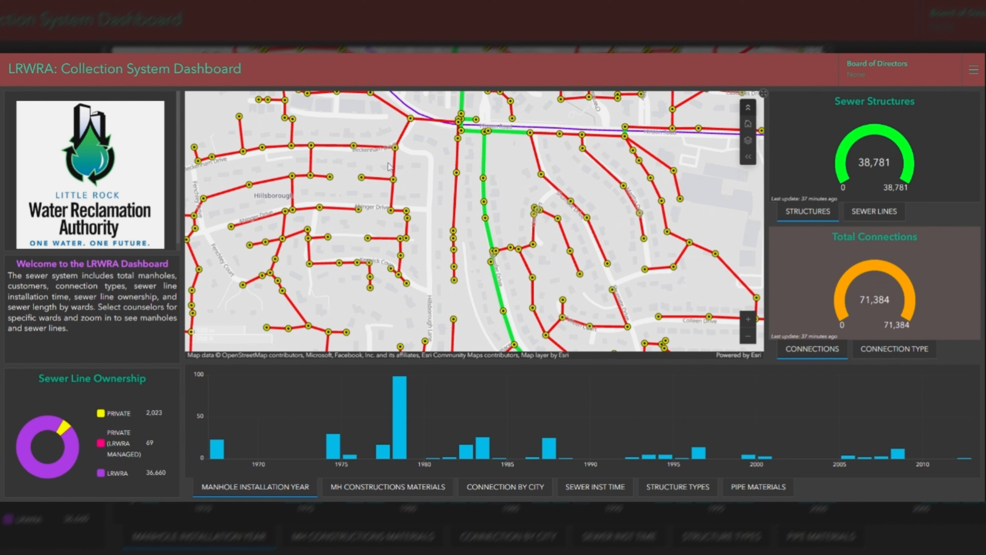
- Review the sublayers of the LRWRA Sewer System ArcGIS Online layer and return the map to its default extent
click(748, 141)
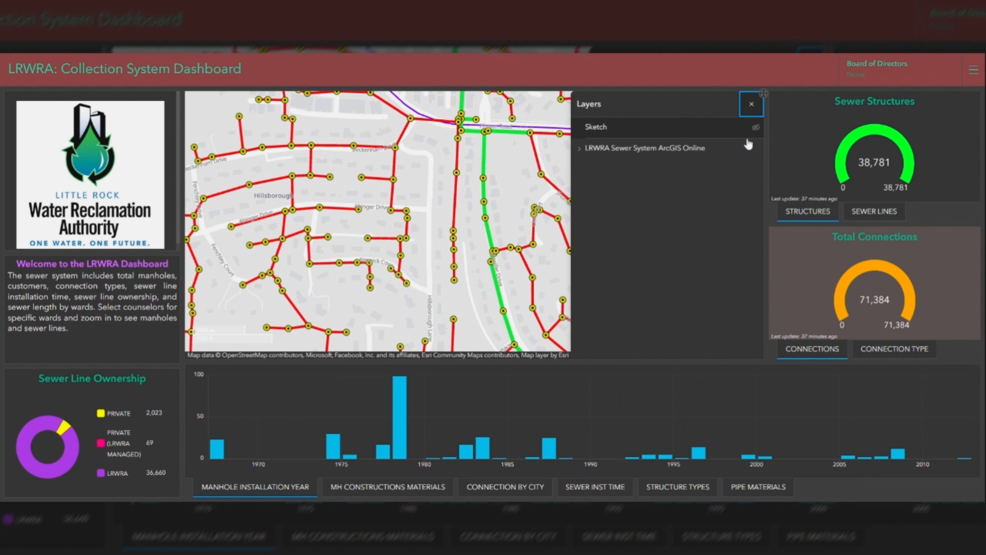
click(580, 151)
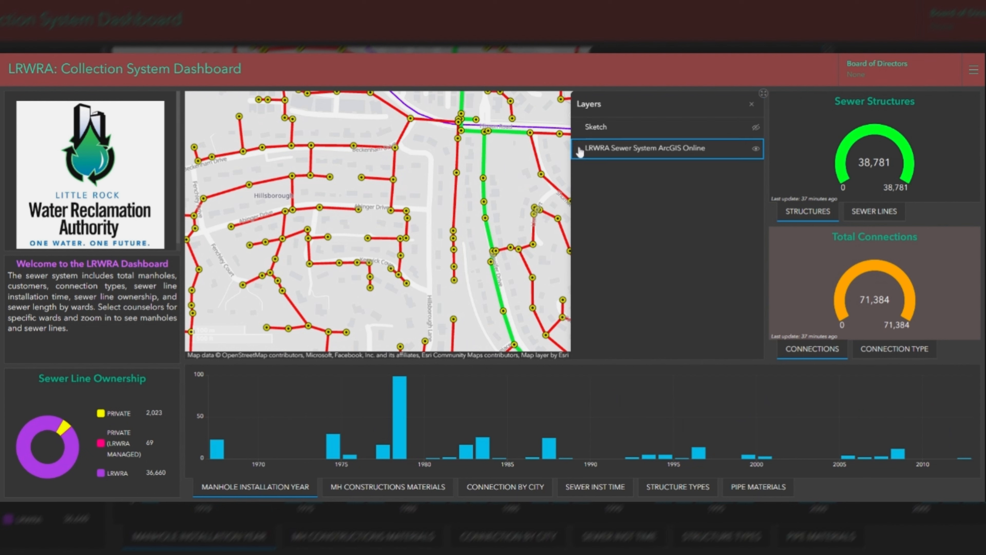
click(580, 150)
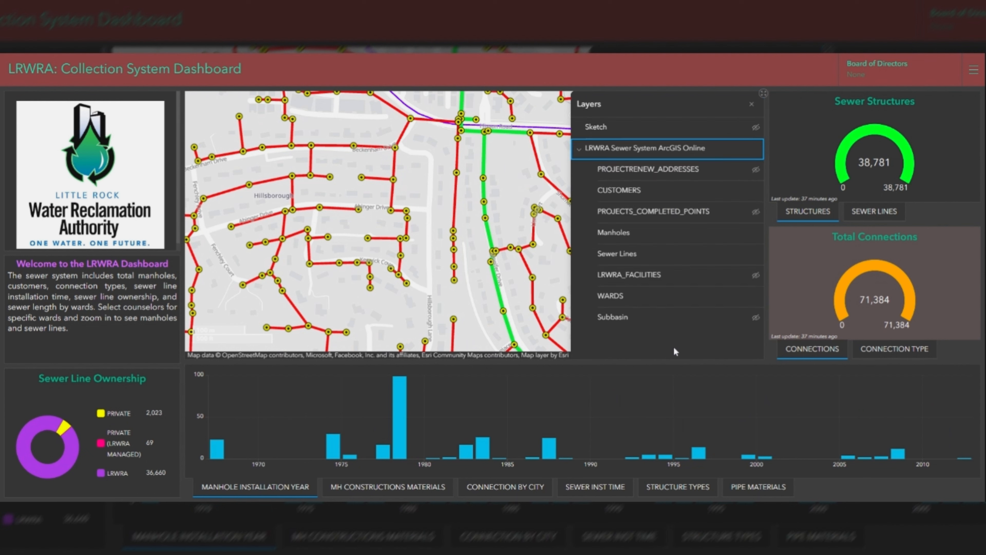
click(752, 105)
click(753, 110)
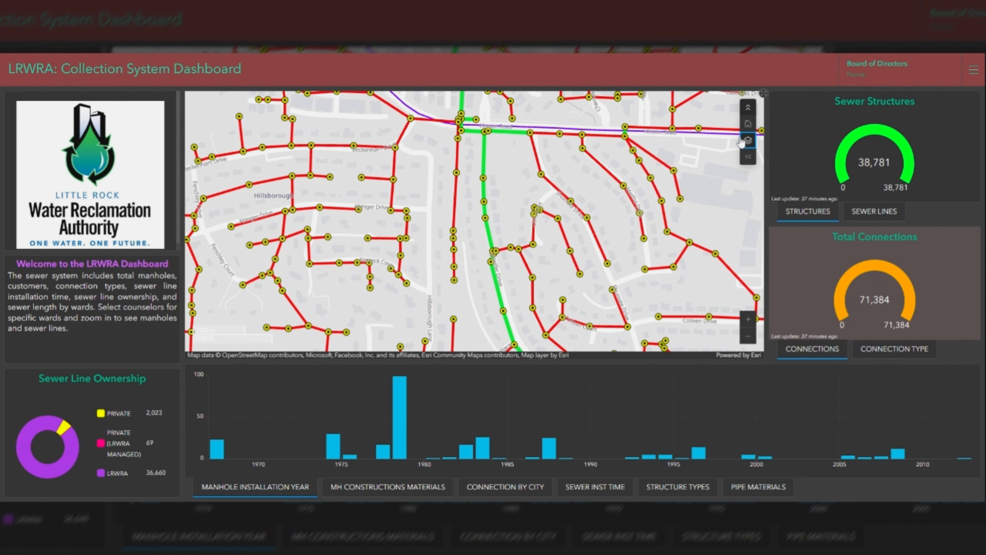
click(748, 125)
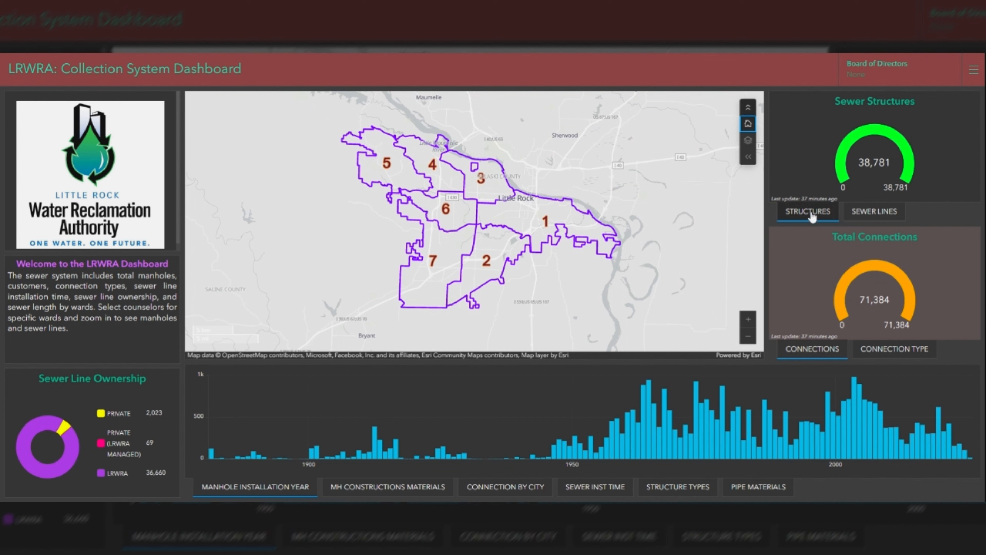
- View the miles of sewer gauge and switch back to the sewer structures gauge
click(885, 216)
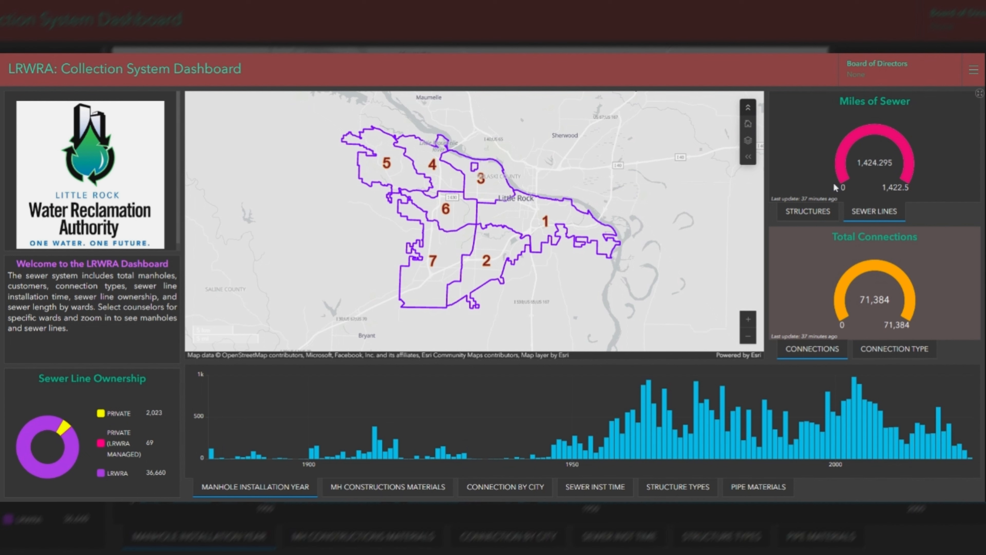
click(813, 212)
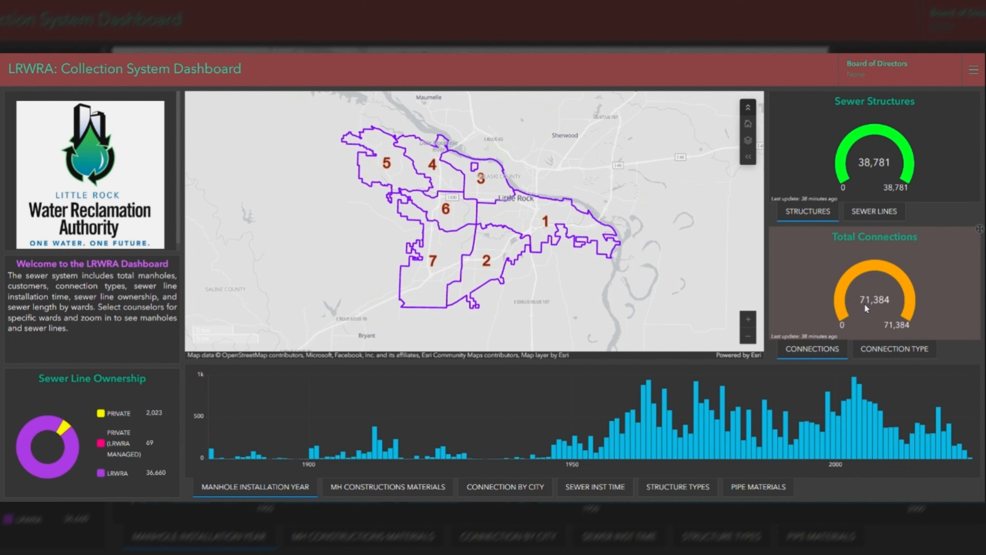
- Show the breakdown of connections by type and inspect the private categories in the Sewer Line Ownership chart
click(876, 354)
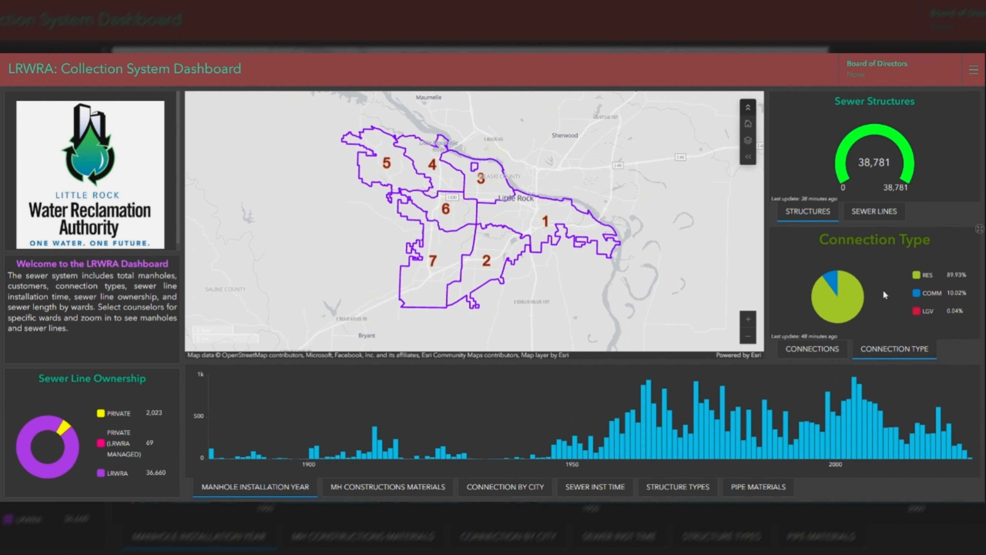
mouse_move(933, 287)
mouse_move(111, 416)
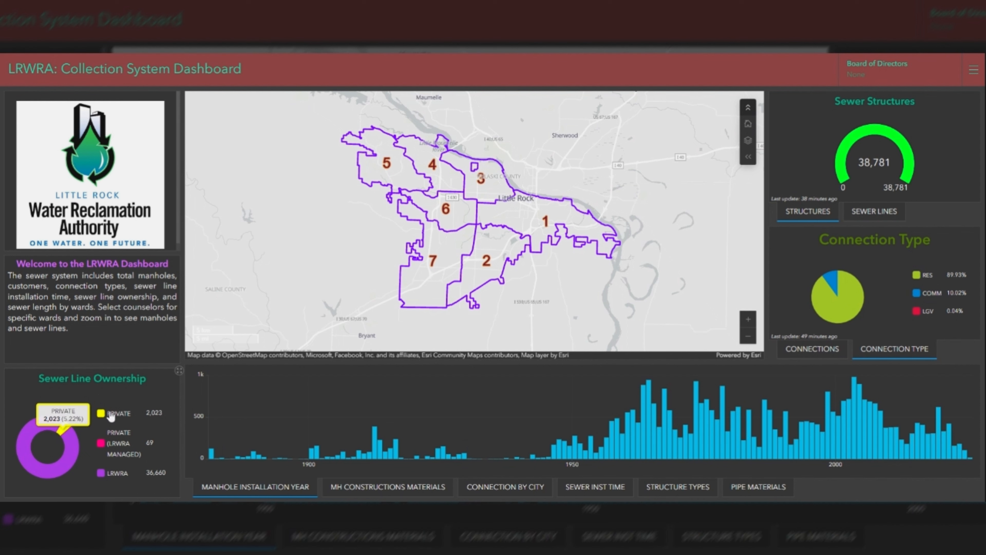
mouse_move(100, 441)
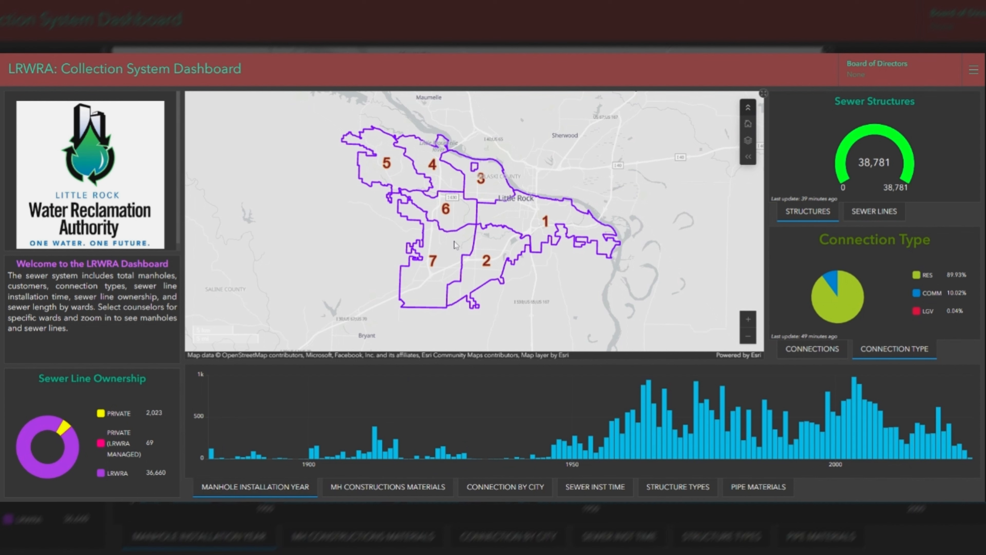
- Zoom in from ward 6 to the single manhole 1I068 and check its year in the installation chart
scroll(456, 210, up, 2)
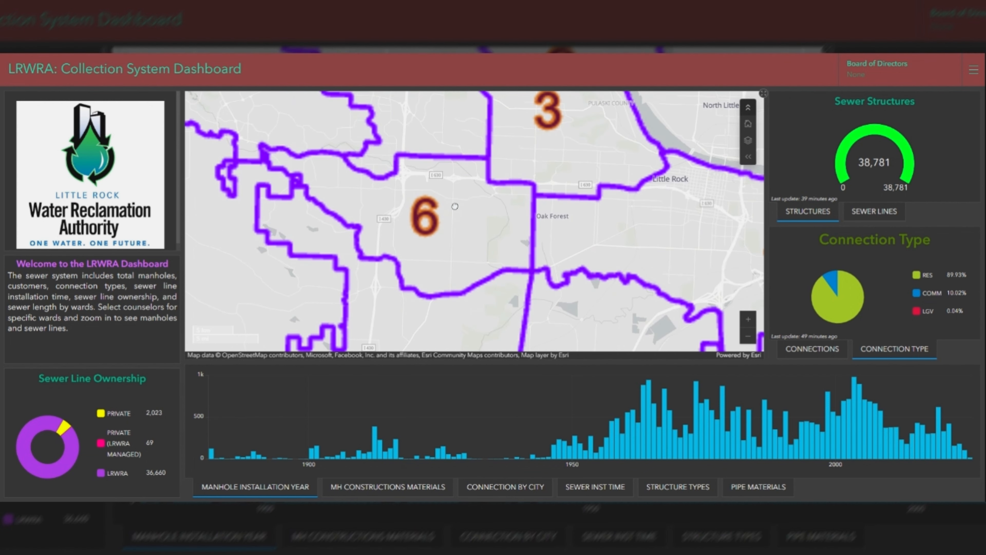
scroll(455, 207, up, 2)
scroll(455, 206, up, 2)
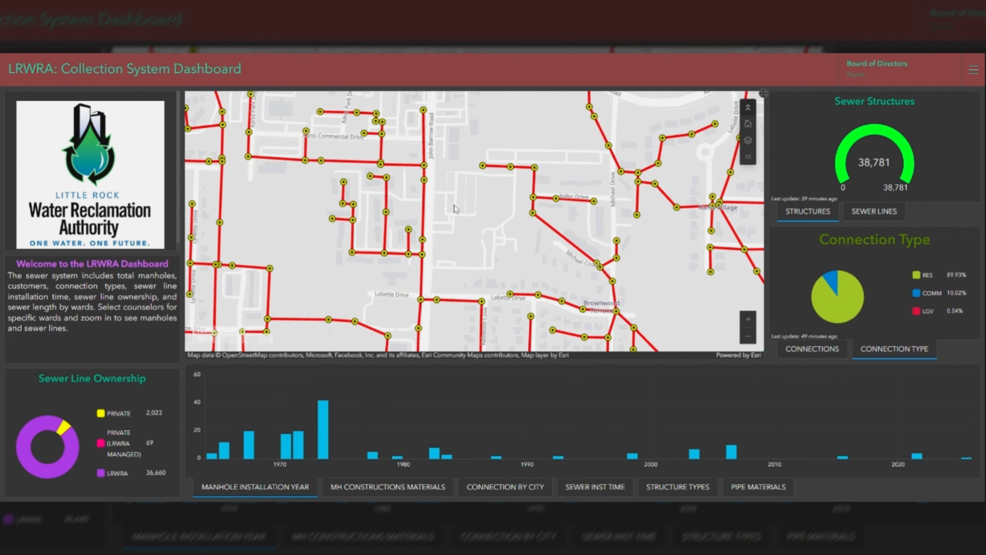
scroll(500, 221, down, 2)
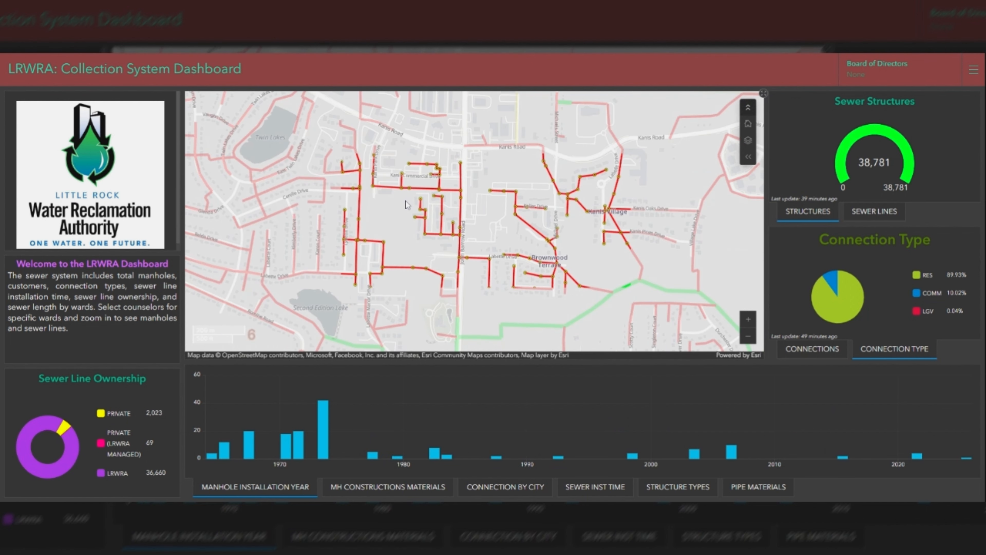
scroll(417, 158, up, 2)
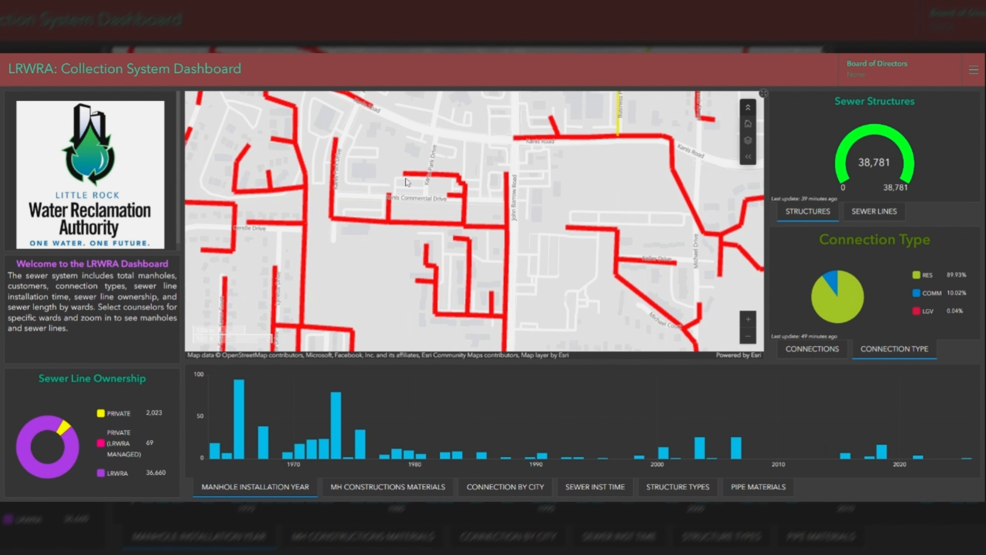
scroll(406, 180, up, 2)
scroll(401, 176, up, 4)
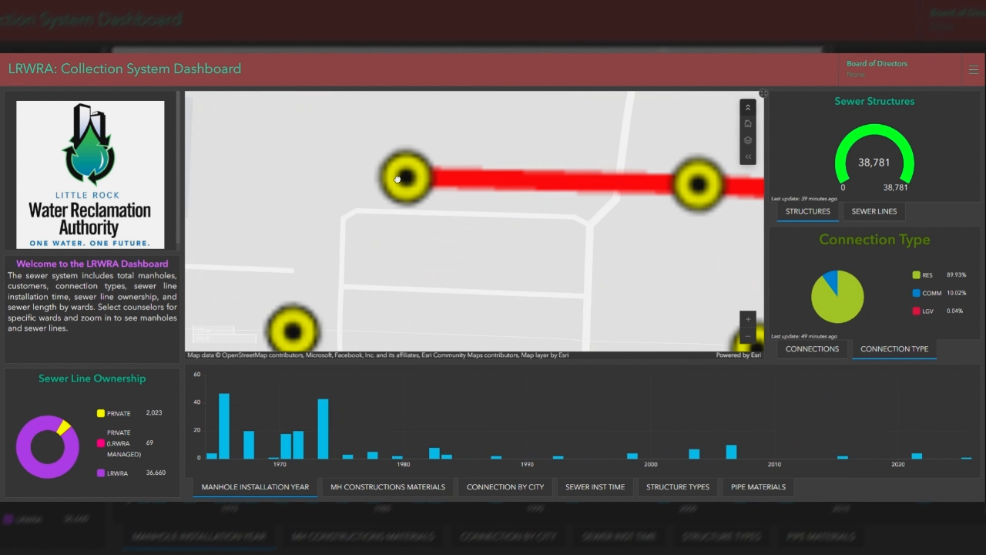
scroll(397, 180, up, 2)
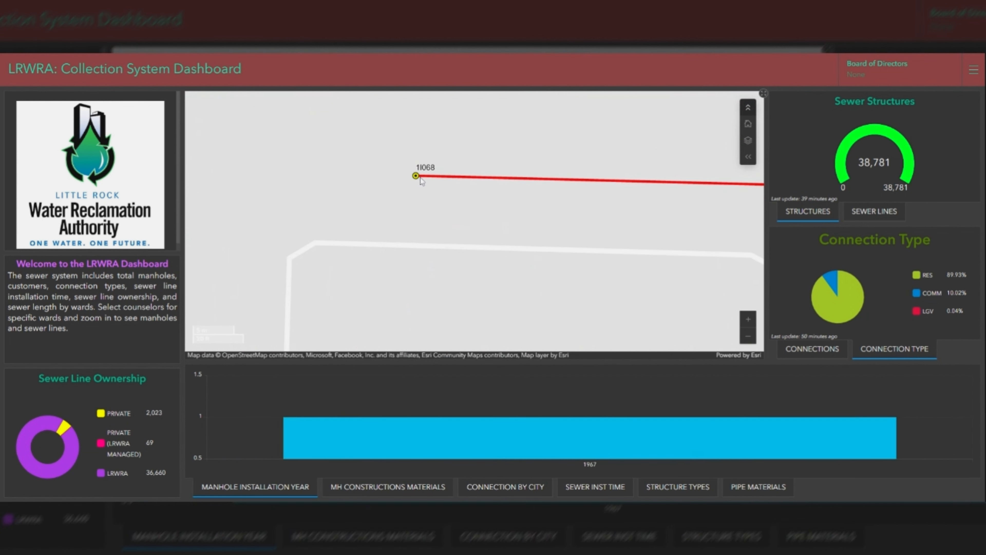
mouse_move(531, 447)
- Check the installation year of manhole 1I100 on Kanis Road and return the map to its default extent
scroll(416, 228, down, 3)
scroll(416, 227, down, 3)
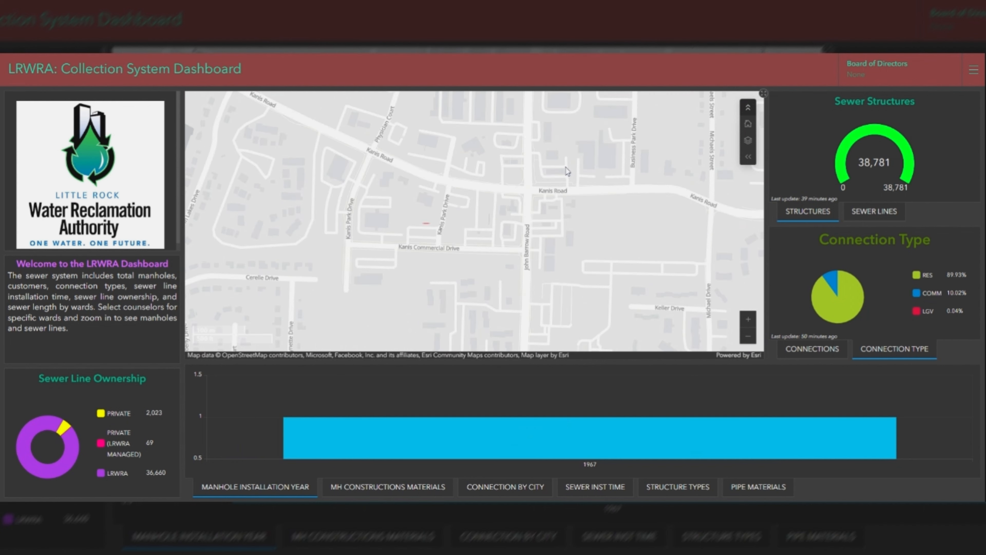
scroll(567, 171, up, 2)
scroll(630, 210, up, 2)
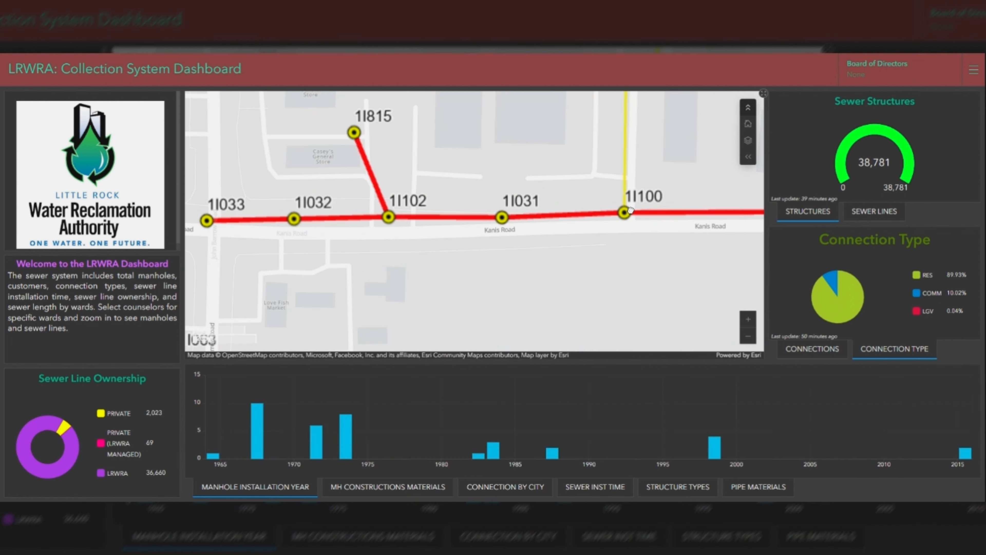
scroll(631, 210, up, 2)
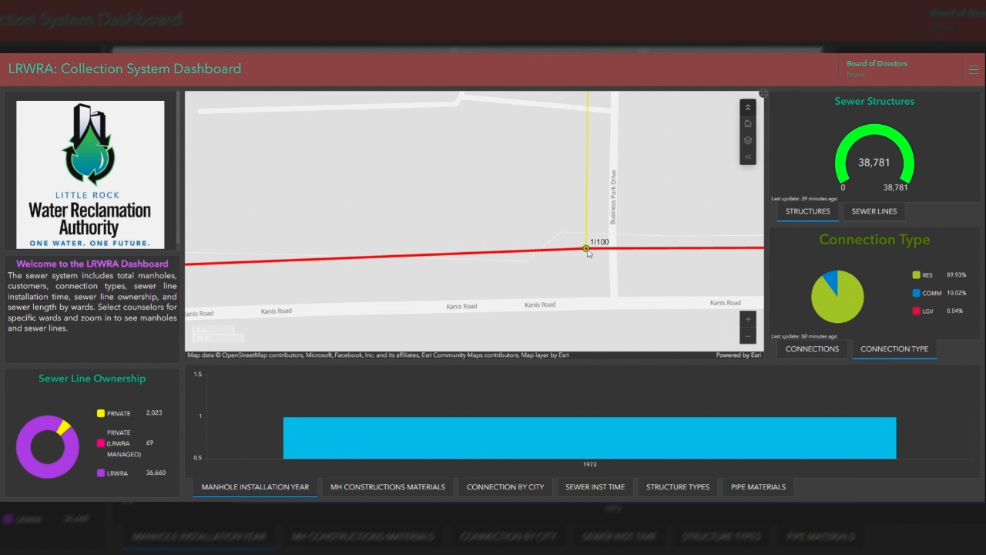
scroll(587, 249, down, 2)
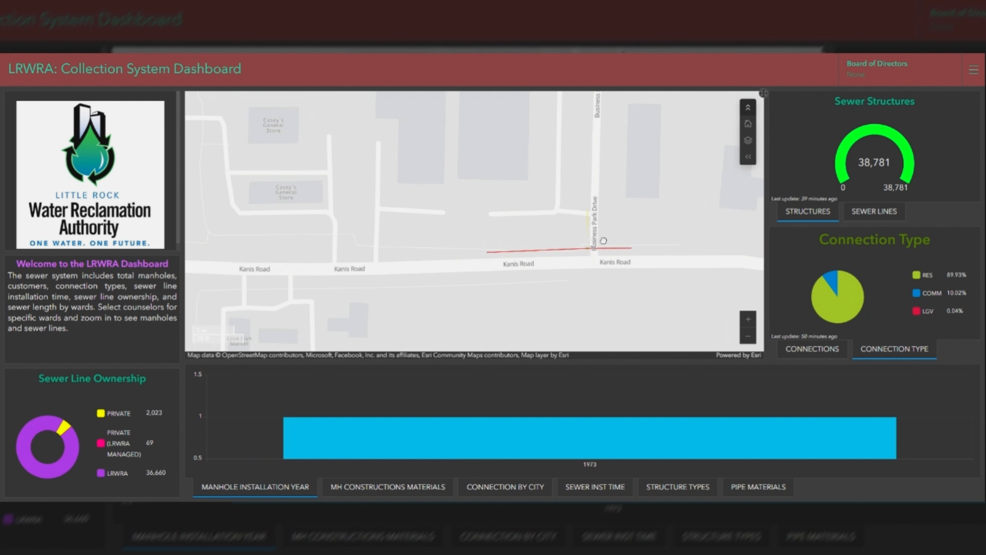
click(749, 124)
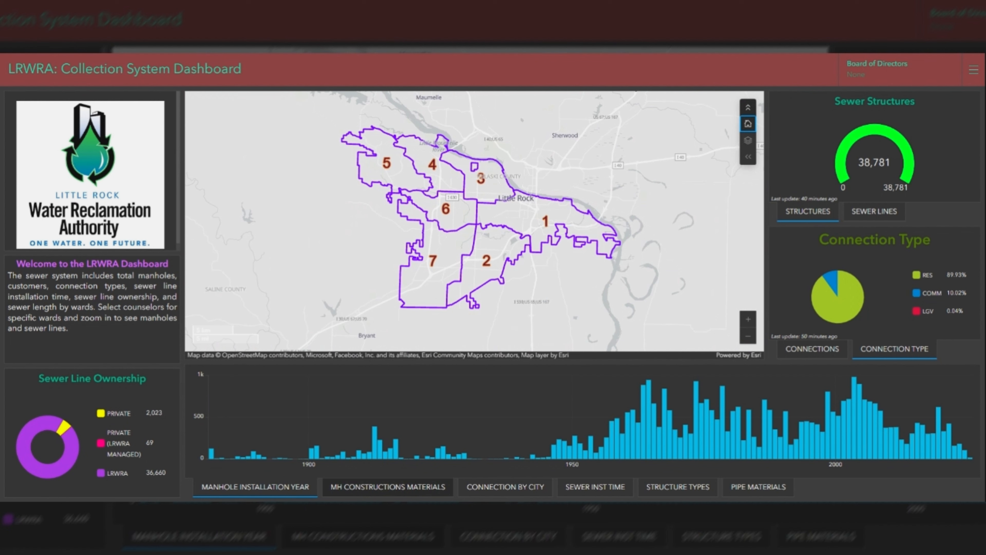
- View the manhole construction materials chart and inspect Little Rock in the connections by city chart
click(377, 488)
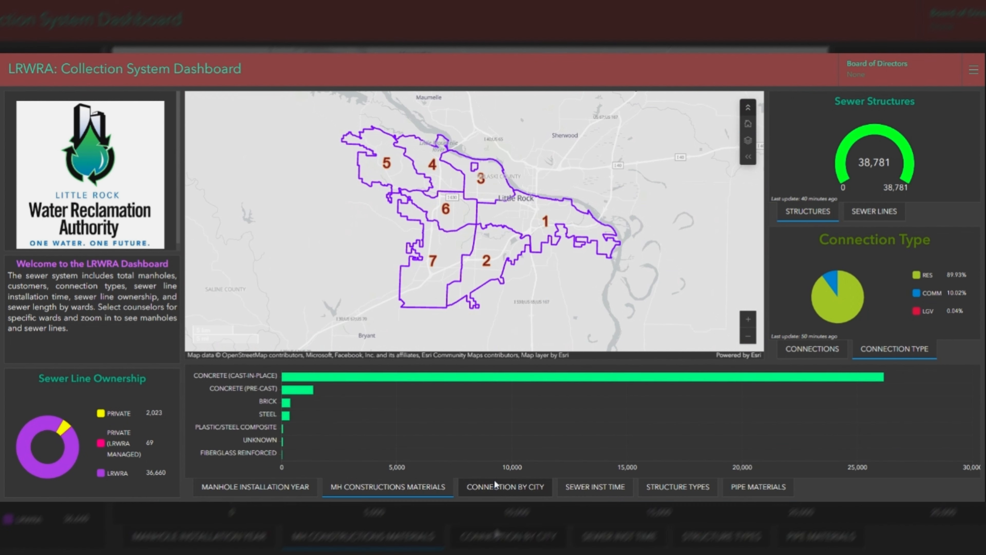
click(503, 488)
mouse_move(339, 438)
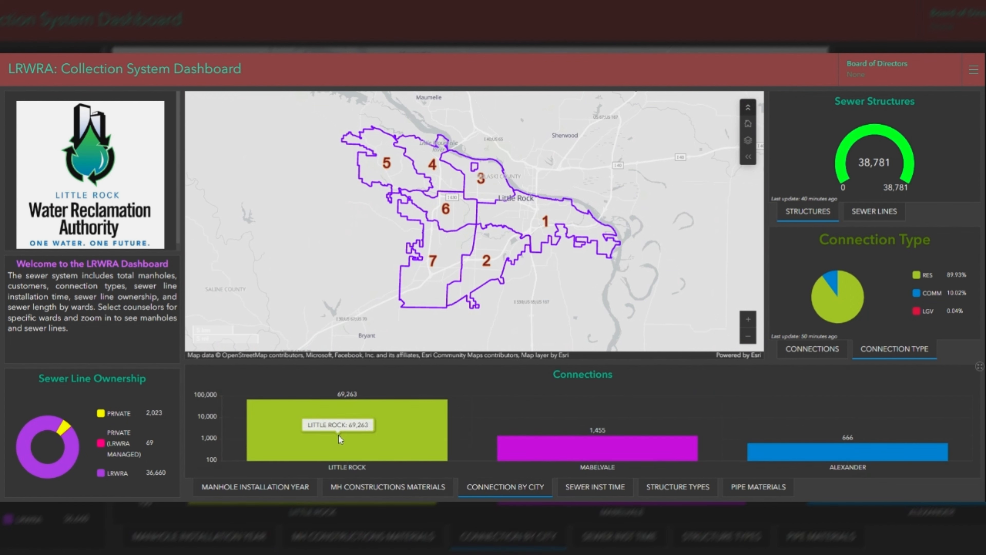
mouse_move(431, 451)
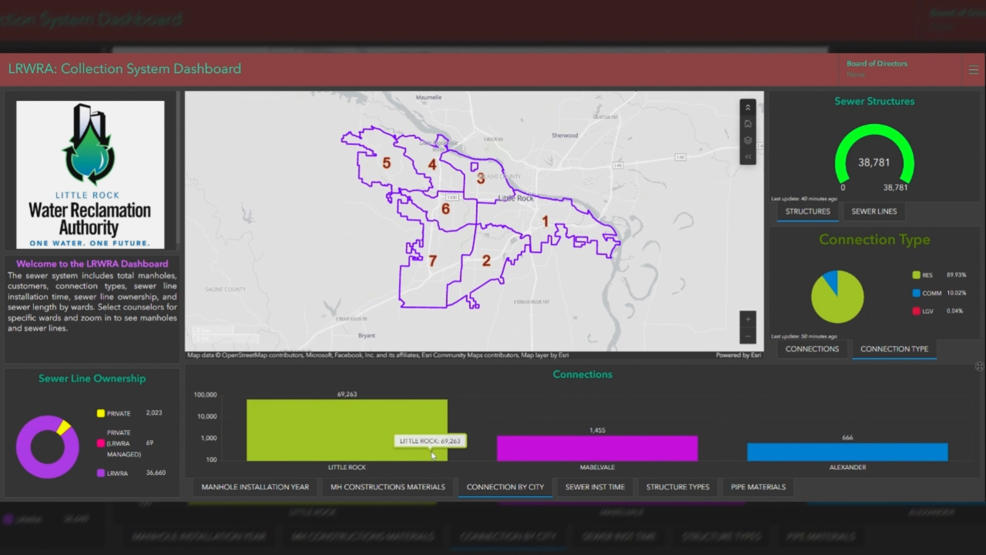
- View the sewer line installation time chart and examine the structure types chart enlarged to fill the dashboard
click(593, 489)
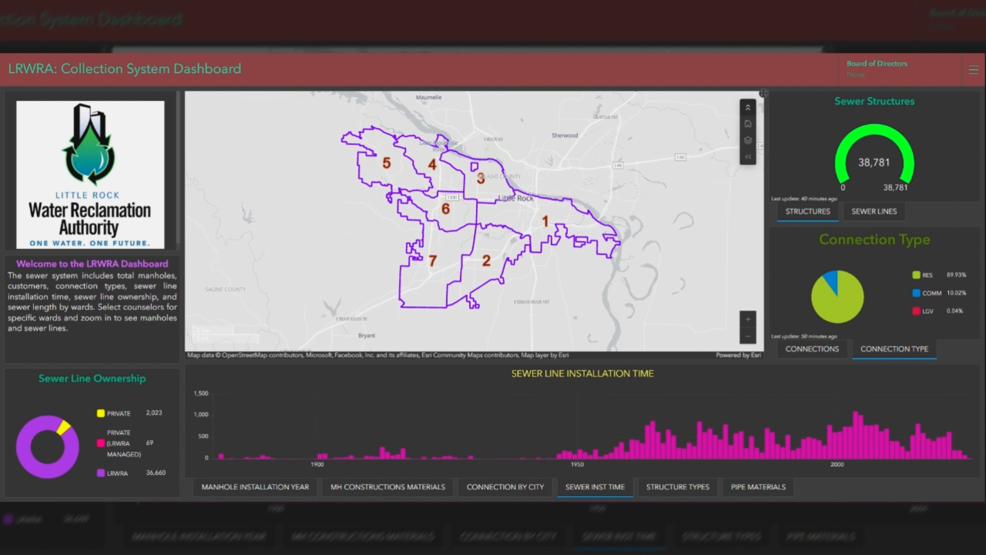
mouse_move(365, 438)
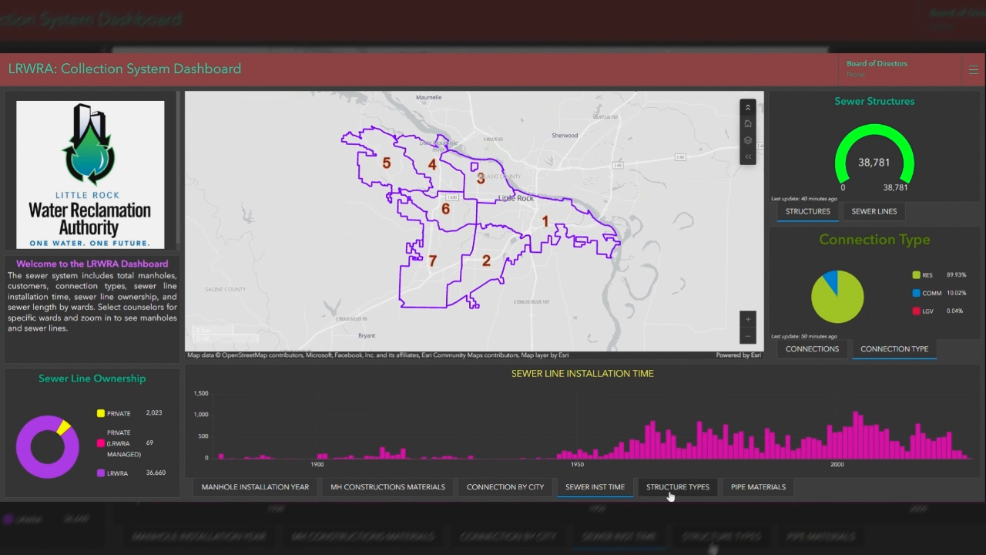
click(686, 490)
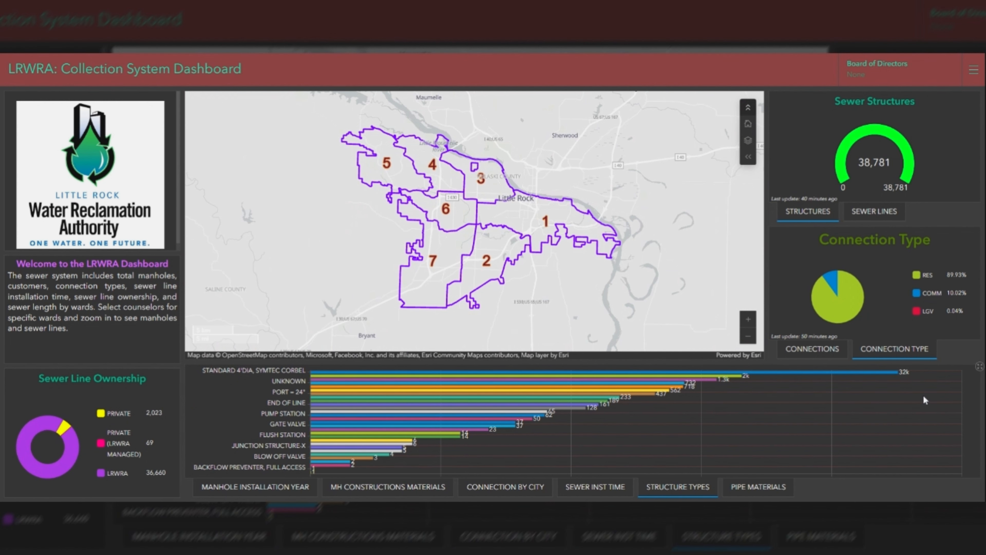
click(979, 368)
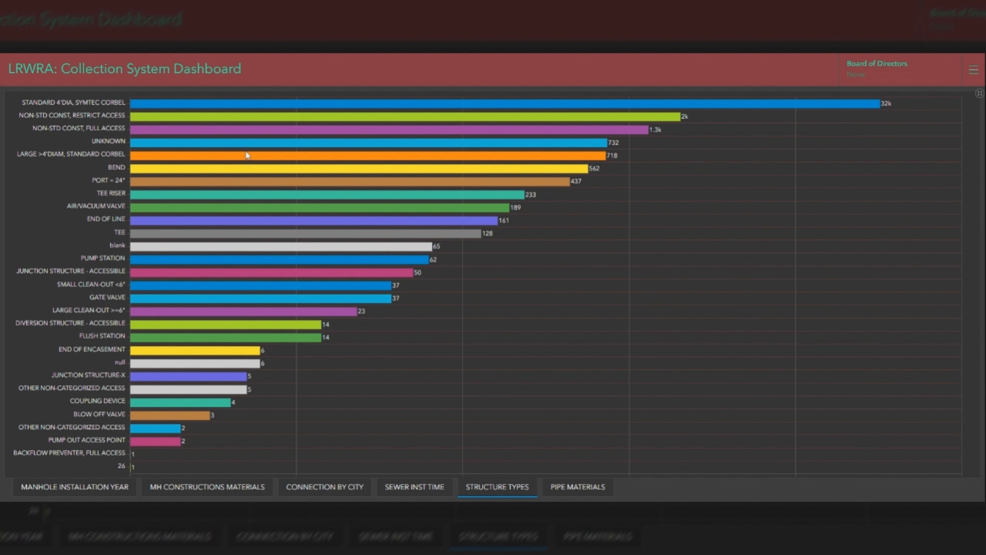
click(979, 93)
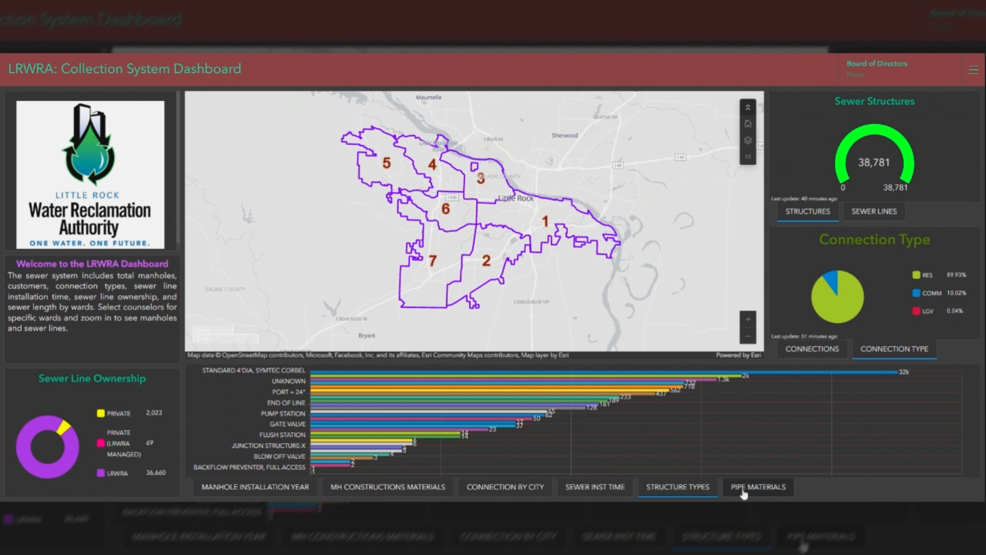
- Examine the pipe materials chart at full dashboard size and restore the normal layout
click(743, 493)
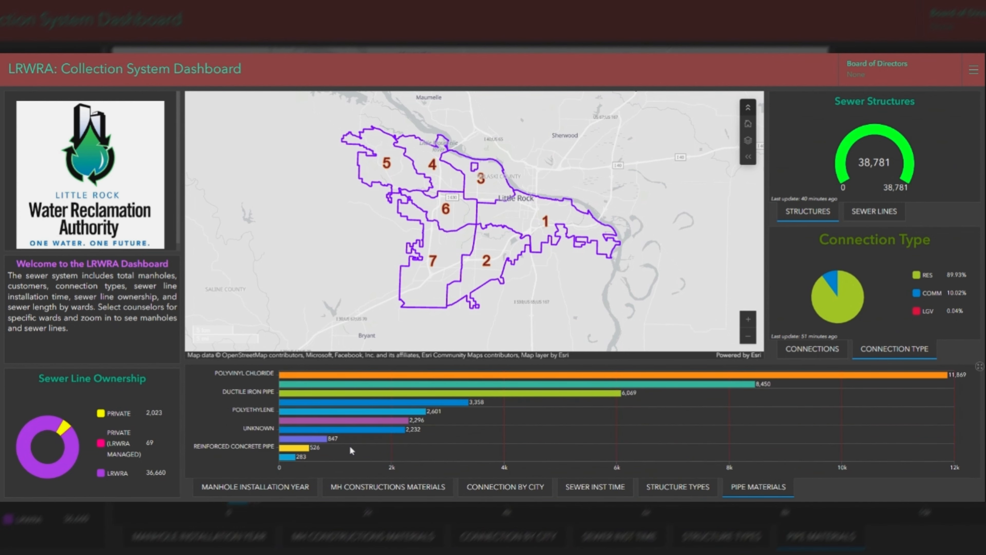
click(980, 367)
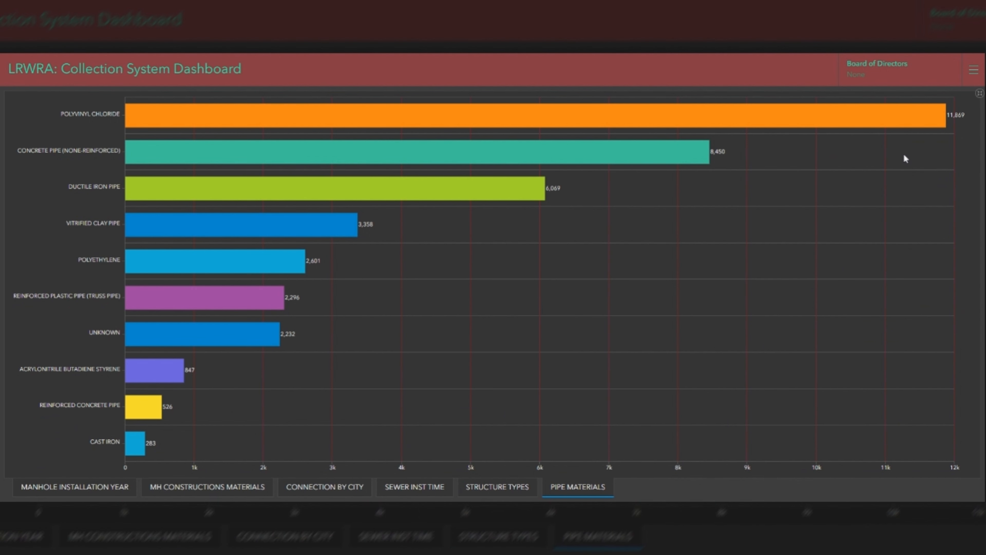
click(981, 96)
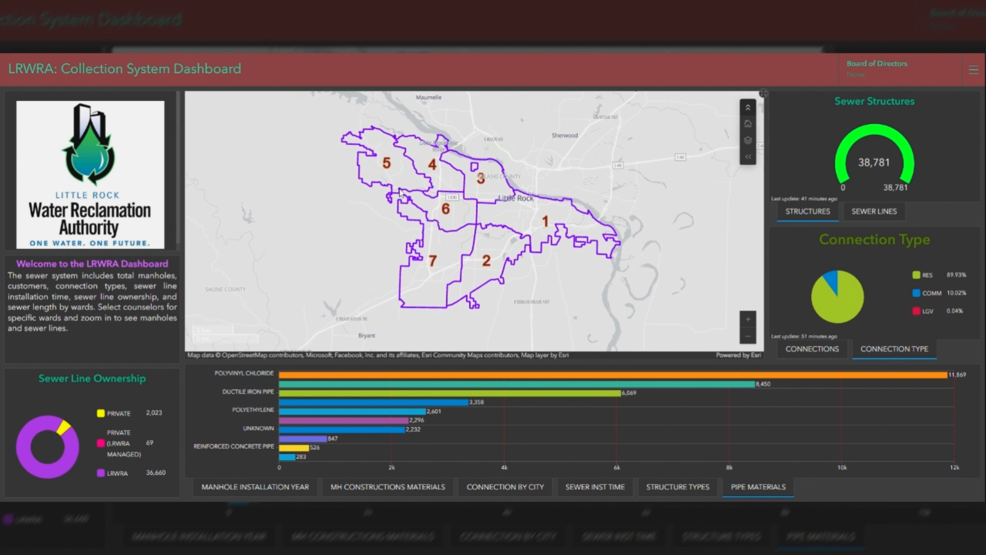
- Filter the dashboard to the Ward 6 board director and view that ward's sewer structures, miles of sewer and total connections
click(871, 76)
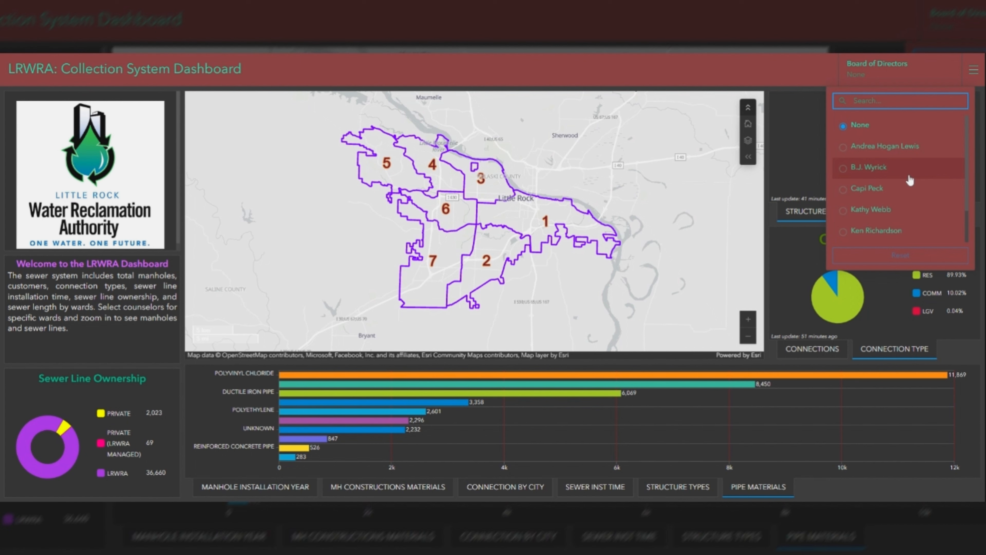
click(863, 149)
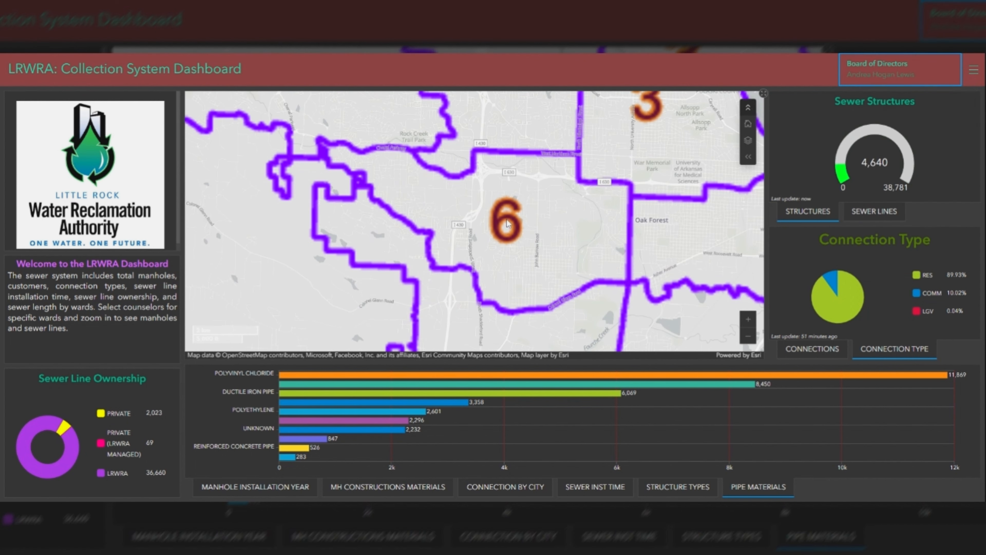
click(504, 233)
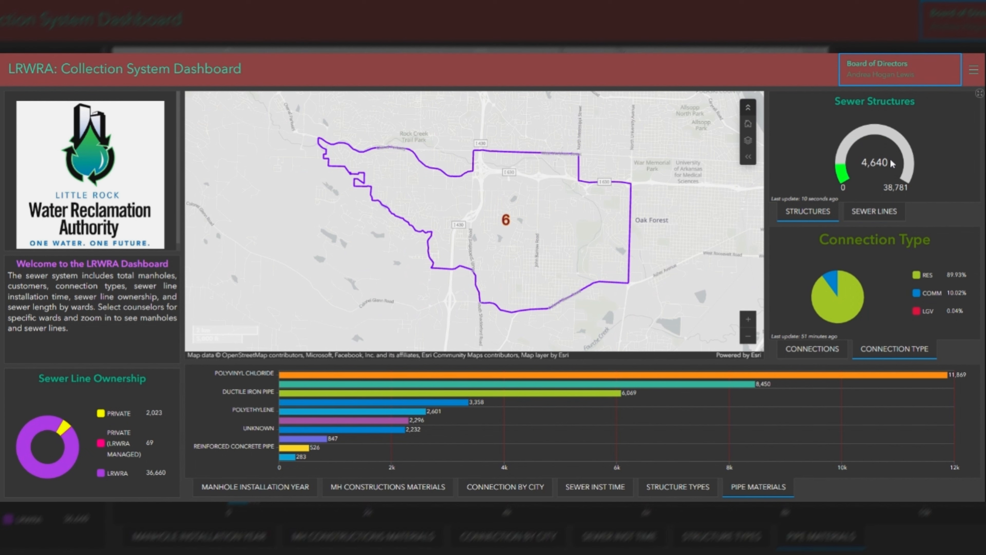
click(878, 213)
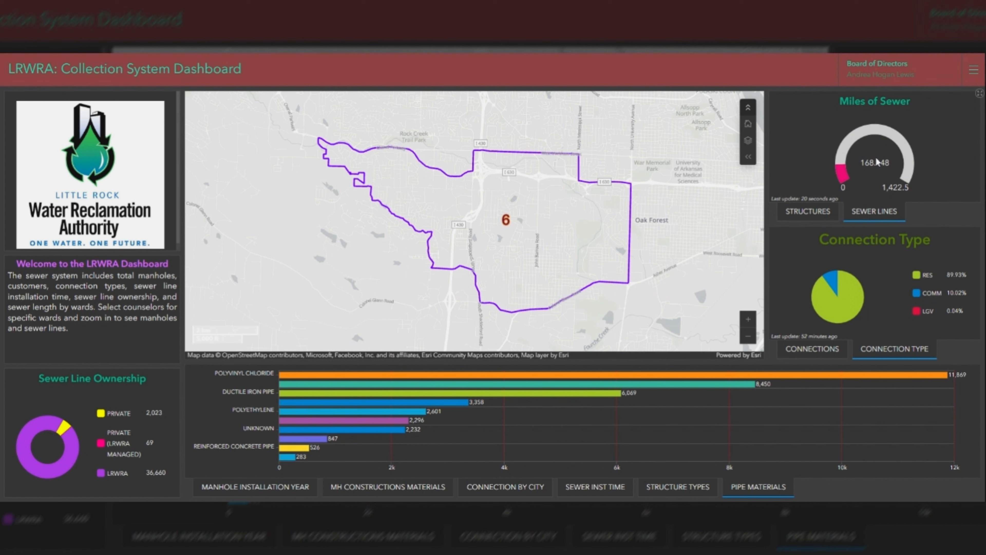
click(835, 350)
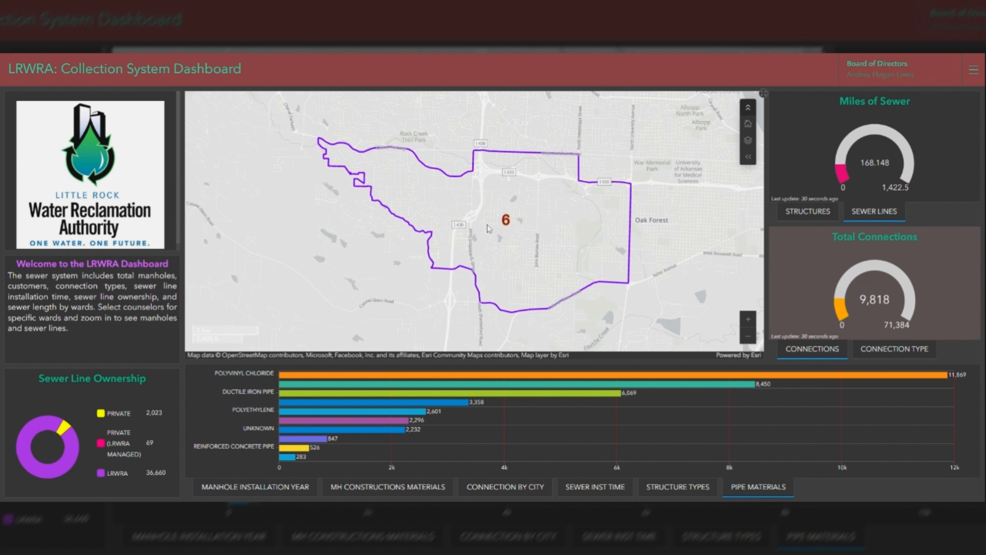
- Reset the Board of Directors filter to None and show the dashboard's list of related links
click(888, 83)
click(859, 125)
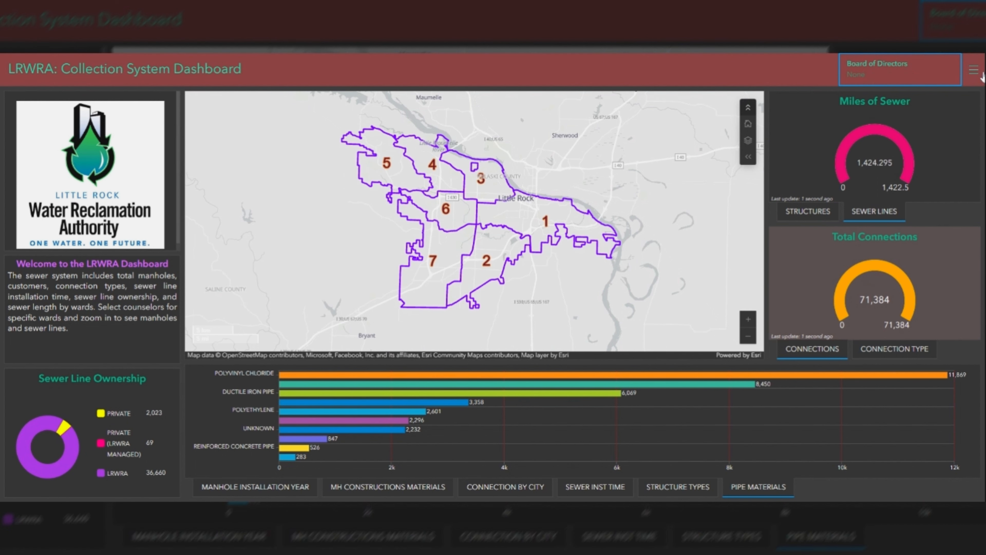
click(974, 71)
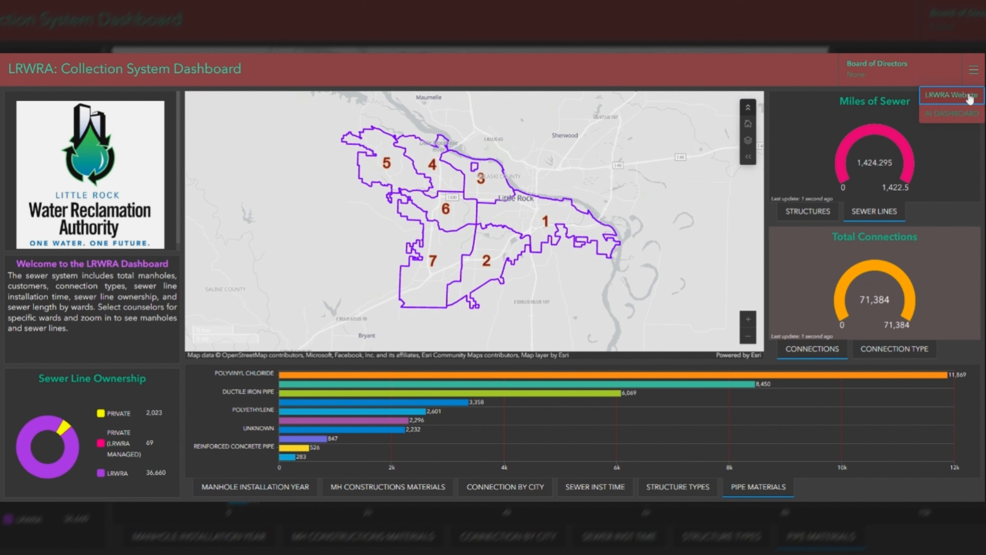